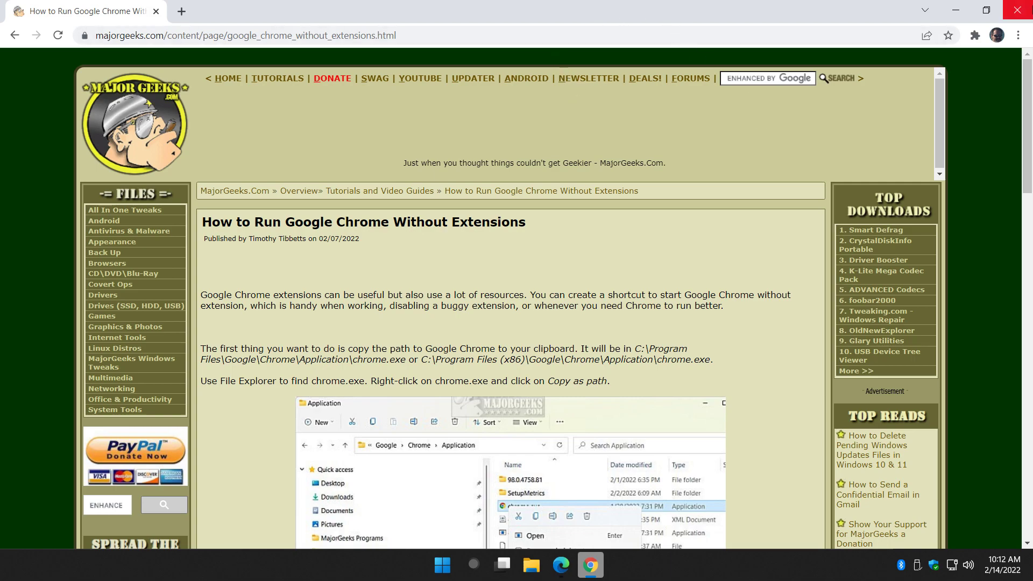
# Open Chrome's three-dot main menu while the MajorGeeks 'Run Chrome Without Extensions' article is showing.
pyautogui.click(1019, 36)
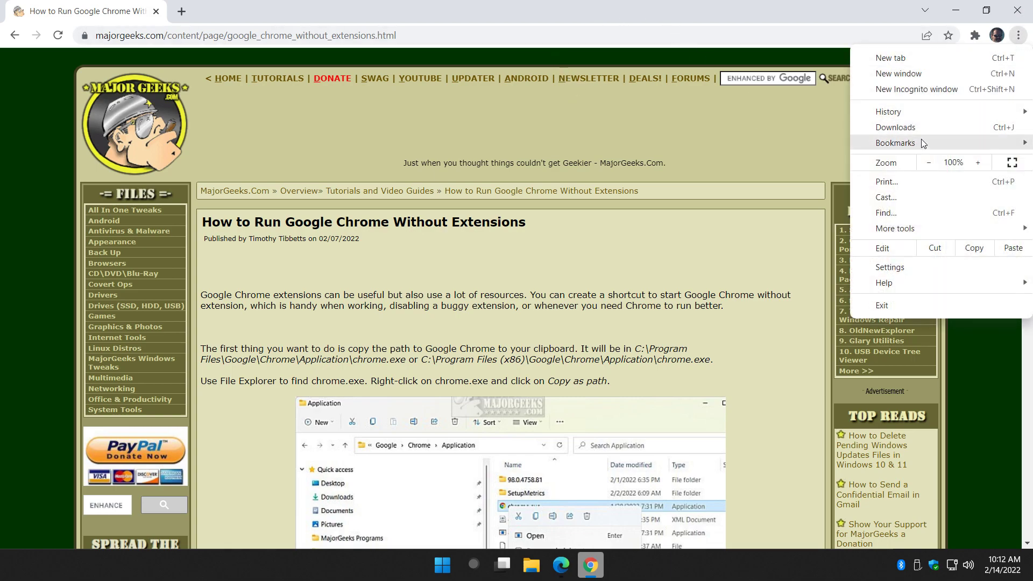
pyautogui.click(919, 92)
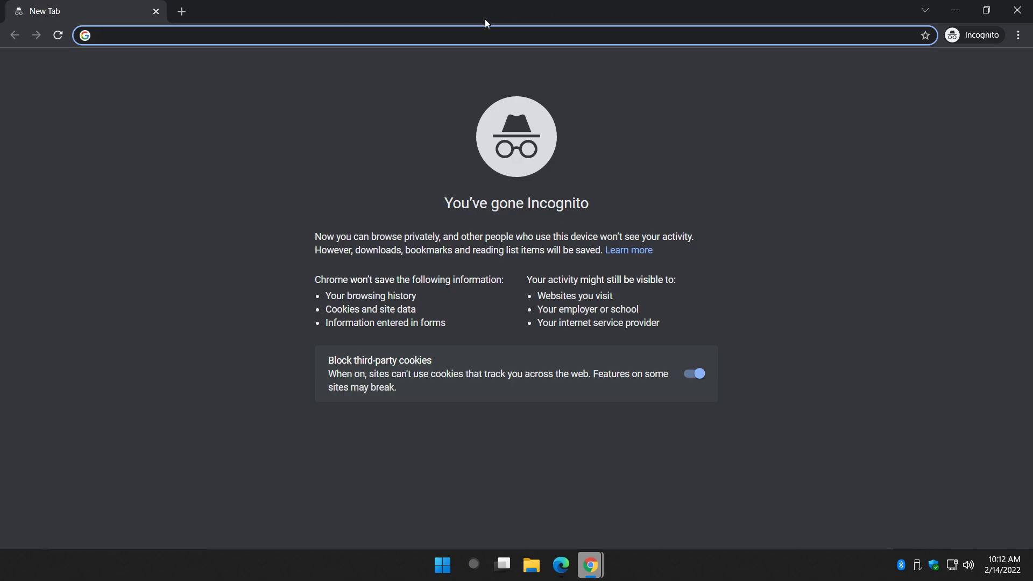
pyautogui.click(1017, 10)
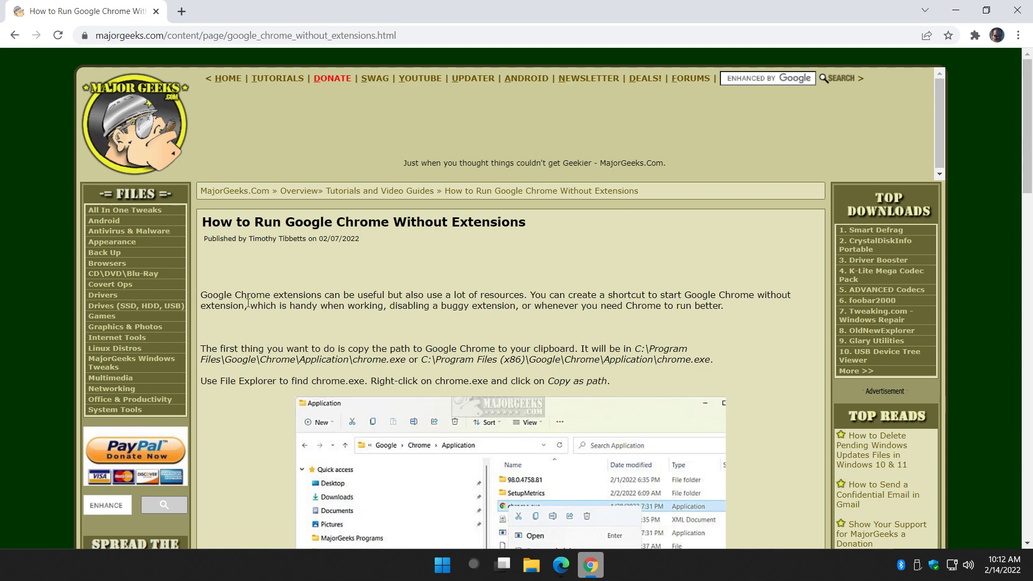
# Scroll the article to the Copy as path and Create Shortcut instructions, then launch File Explorer.
pyautogui.scroll(-3, 258, 297)
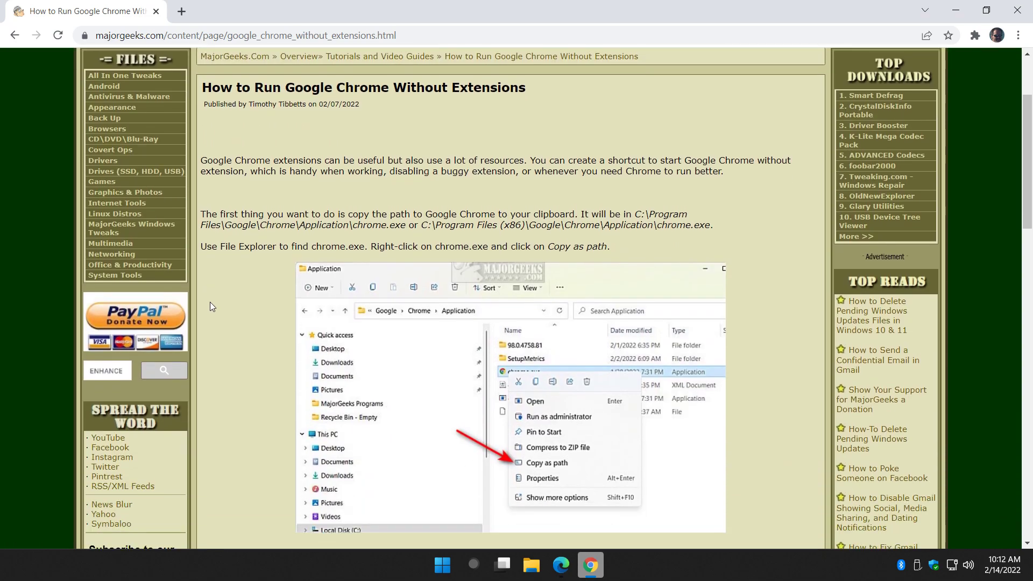
pyautogui.scroll(-1, 215, 291)
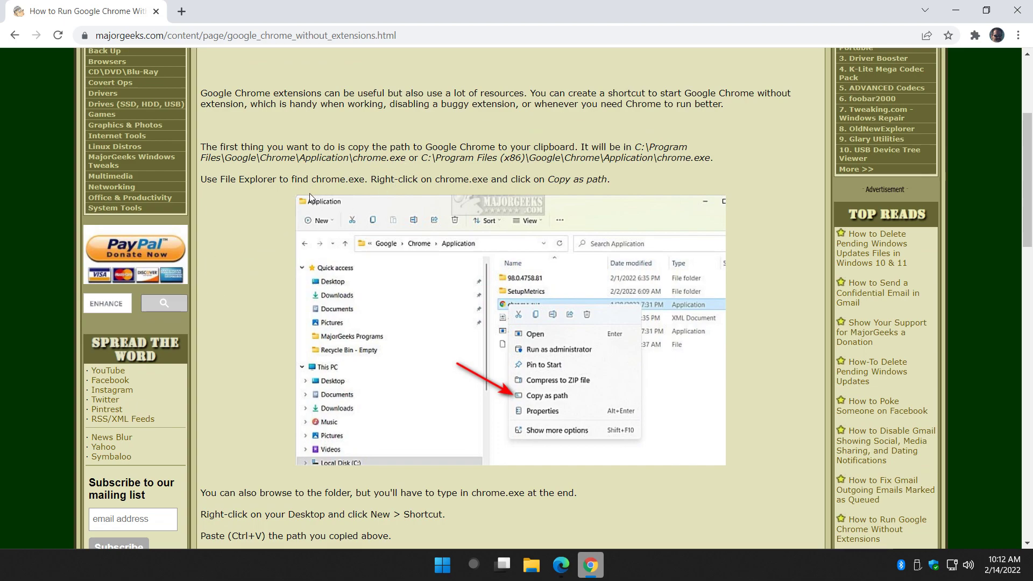
pyautogui.scroll(-1, 266, 202)
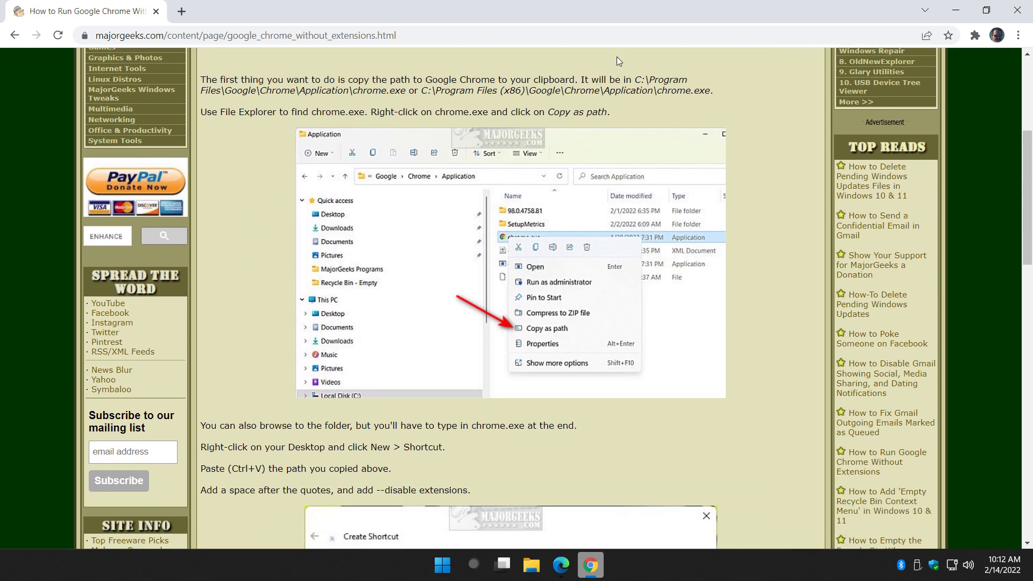
pyautogui.click(532, 565)
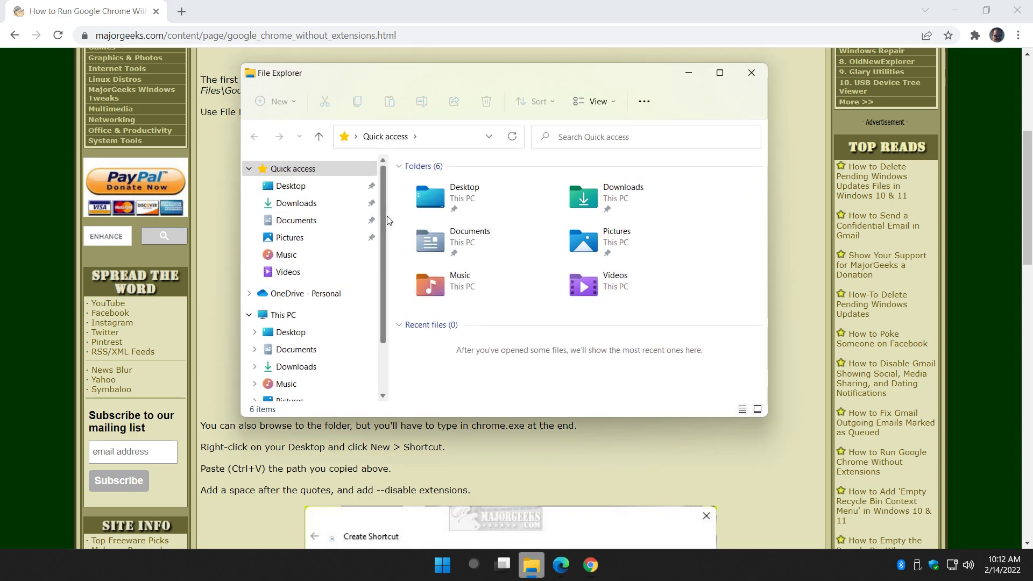
# Browse File Explorer to C:\Program Files\Google\Chrome\Application.
pyautogui.scroll(-2, 296, 331)
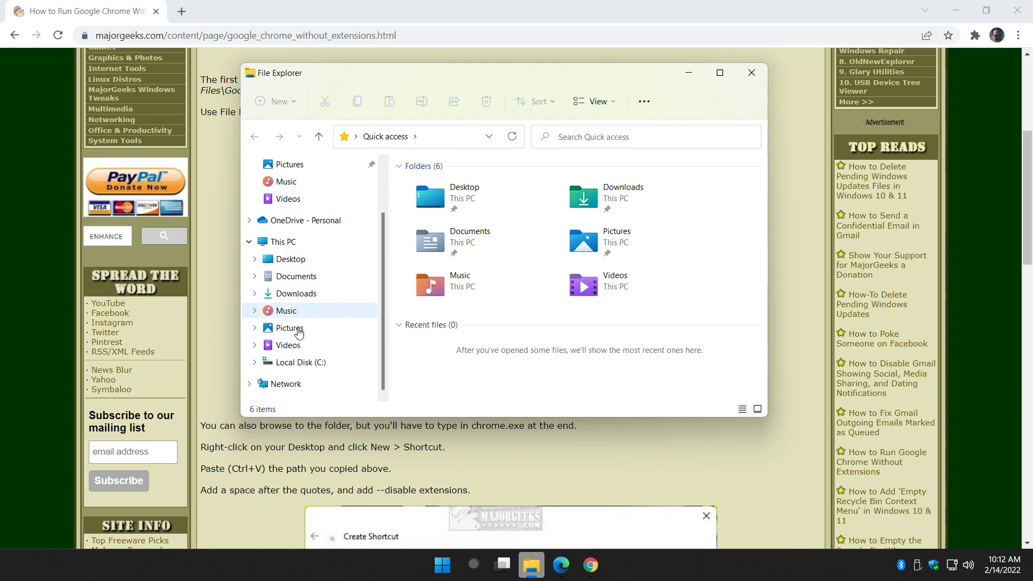
pyautogui.click(255, 362)
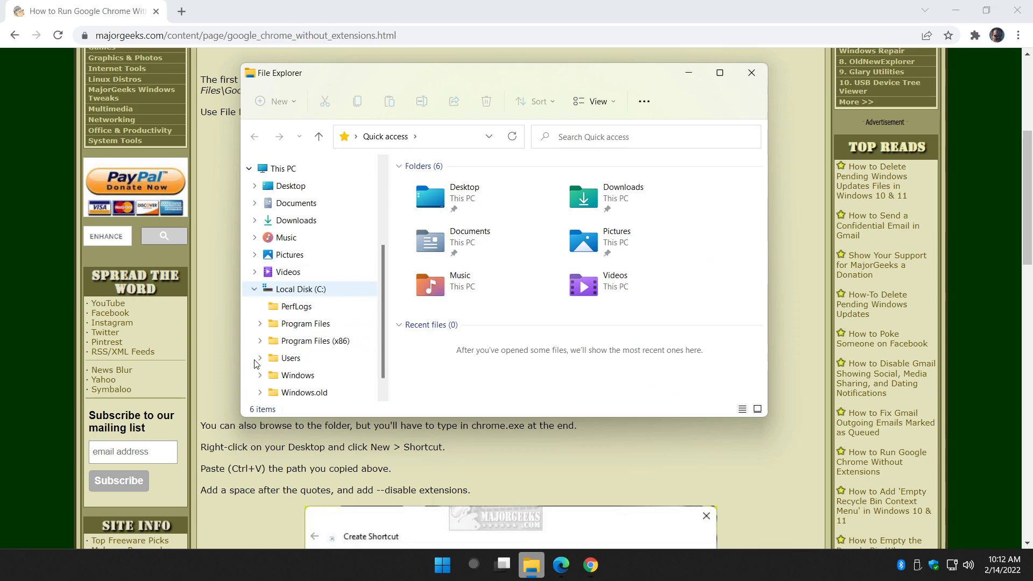
pyautogui.click(308, 324)
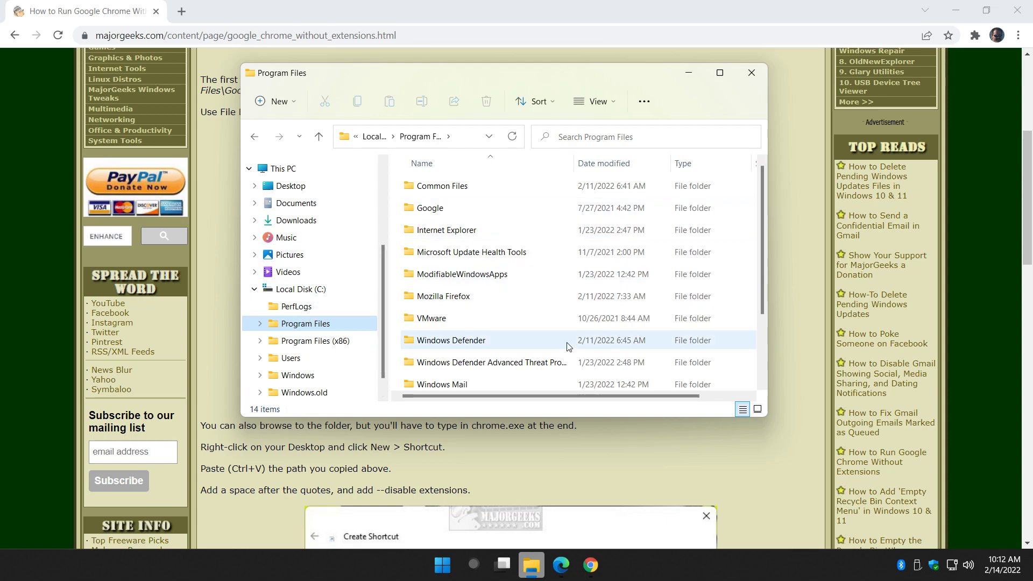
pyautogui.doubleClick(437, 214)
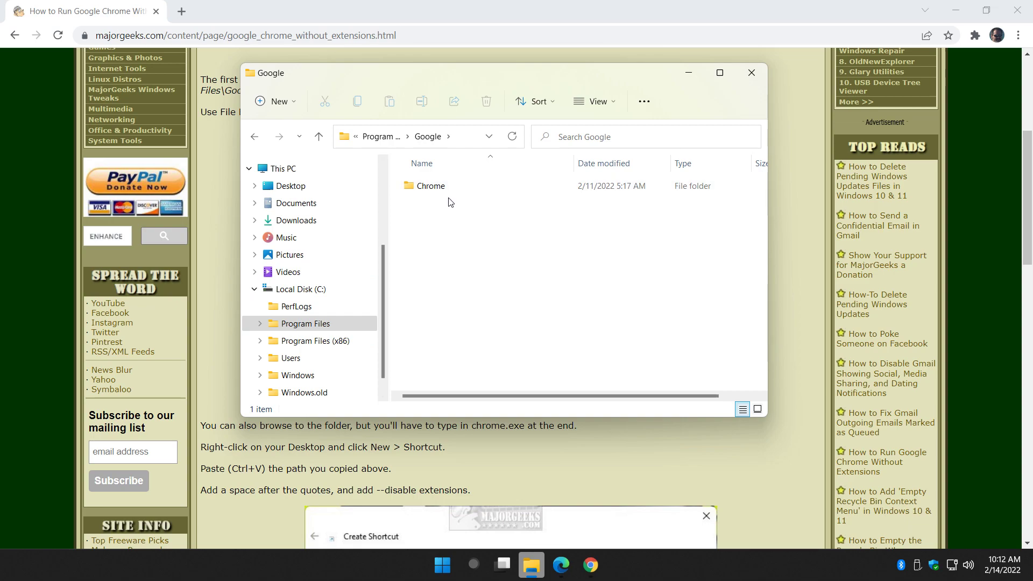
pyautogui.click(291, 341)
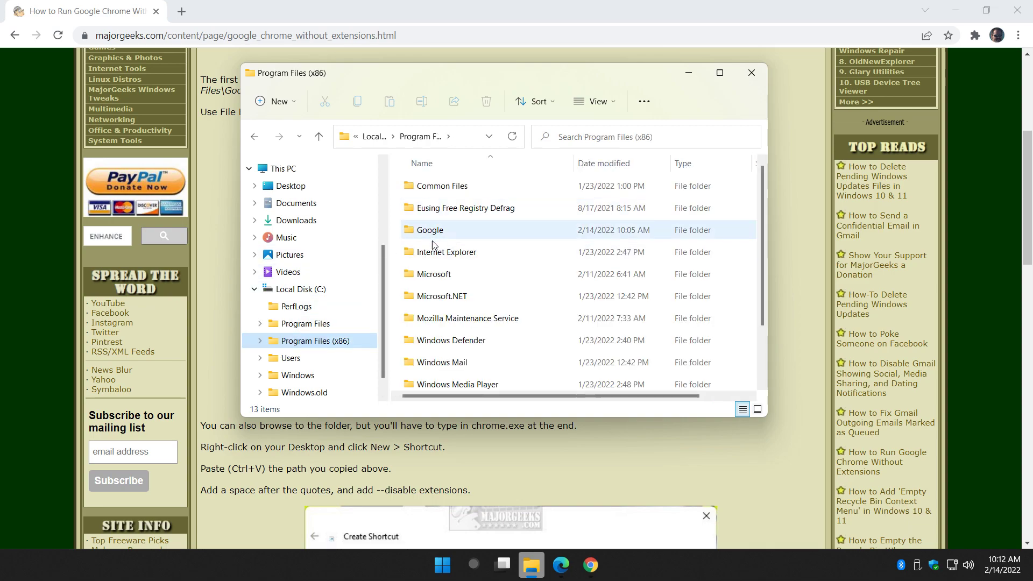
pyautogui.doubleClick(429, 232)
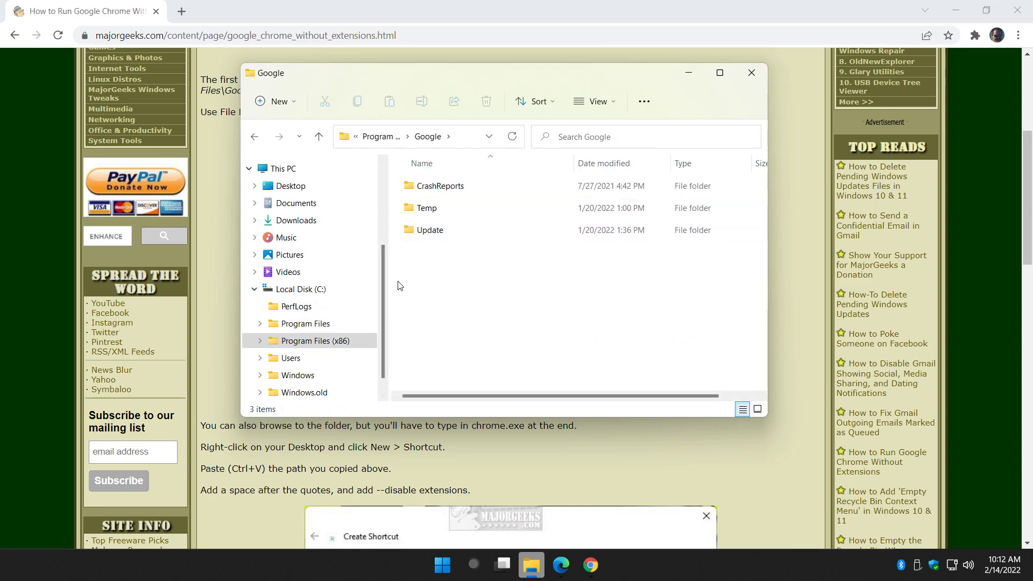
pyautogui.click(296, 324)
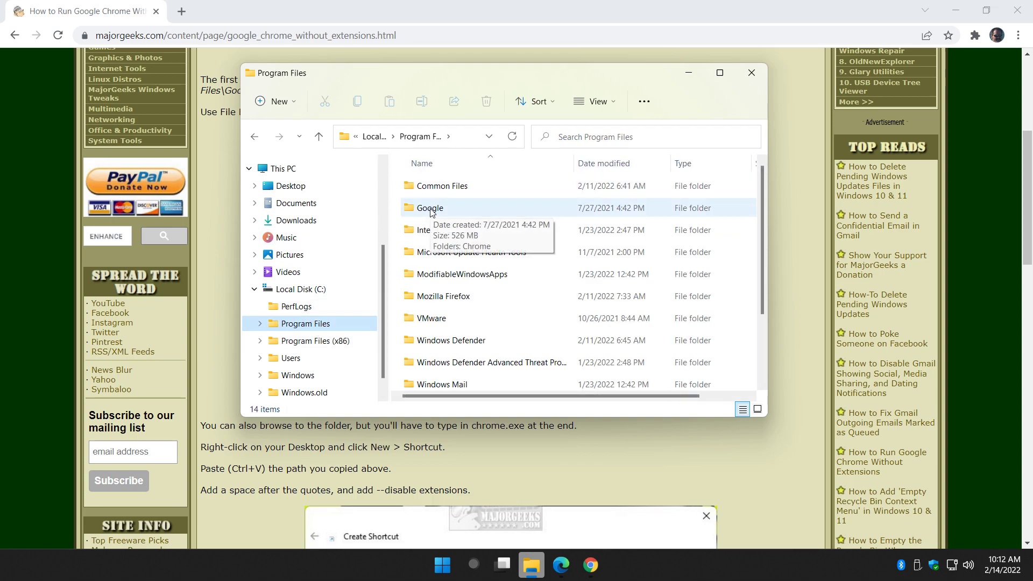
pyautogui.doubleClick(431, 210)
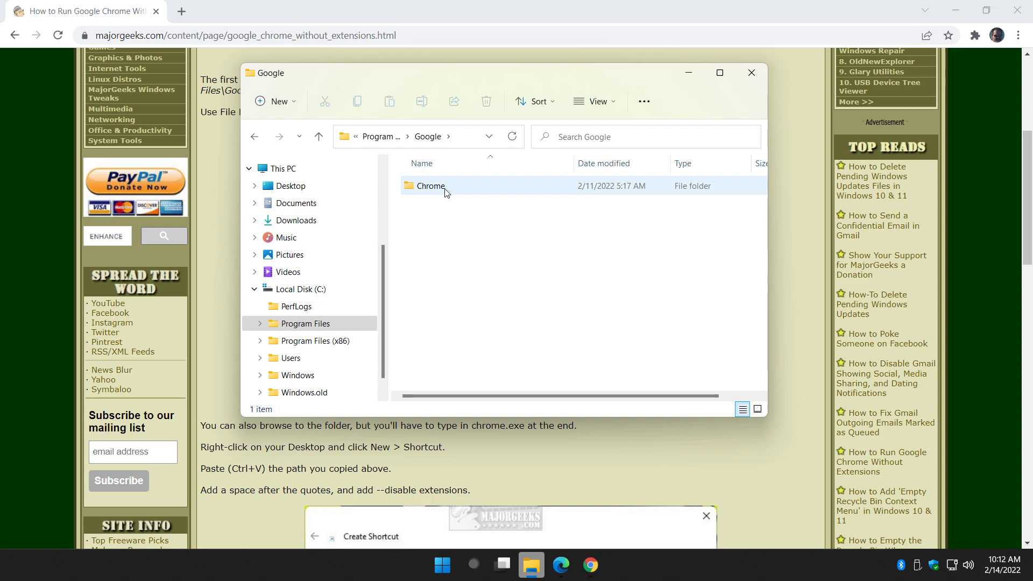
pyautogui.doubleClick(444, 189)
pyautogui.doubleClick(444, 189)
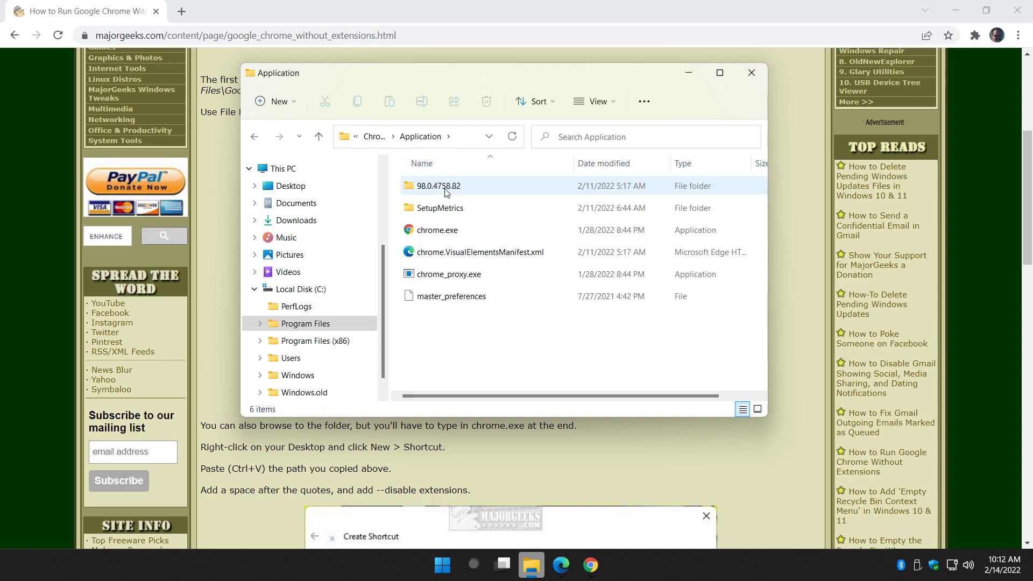
# Copy chrome.exe as path and bring the Chrome article back to the front.
pyautogui.rightClick(468, 234)
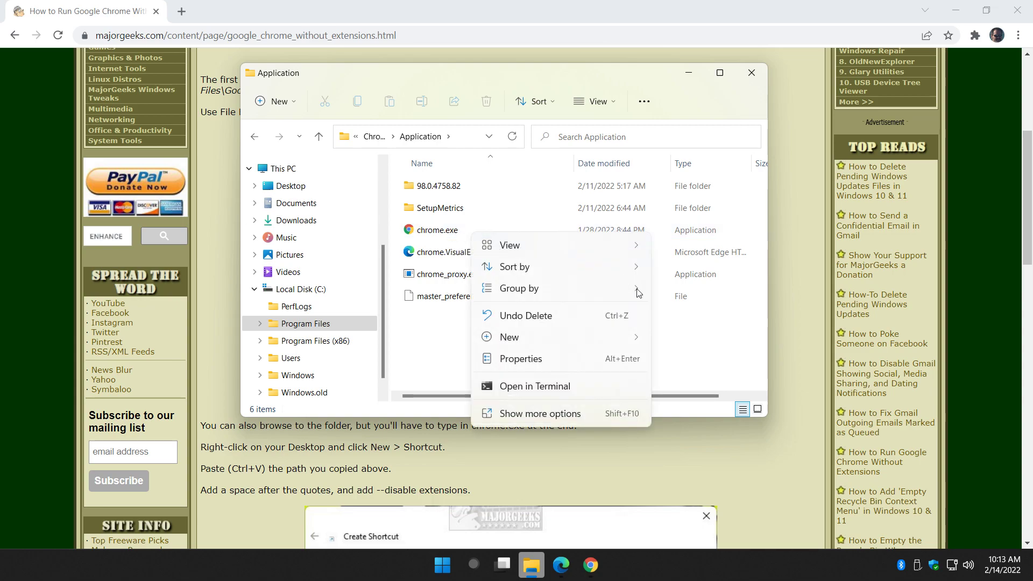
pyautogui.moveTo(593, 350)
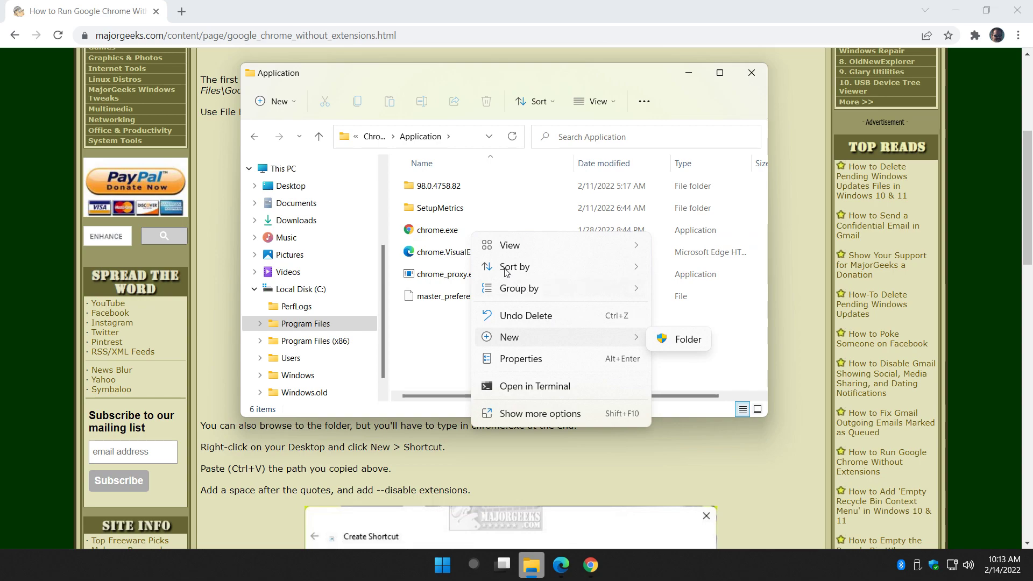
pyautogui.click(459, 232)
pyautogui.rightClick(465, 233)
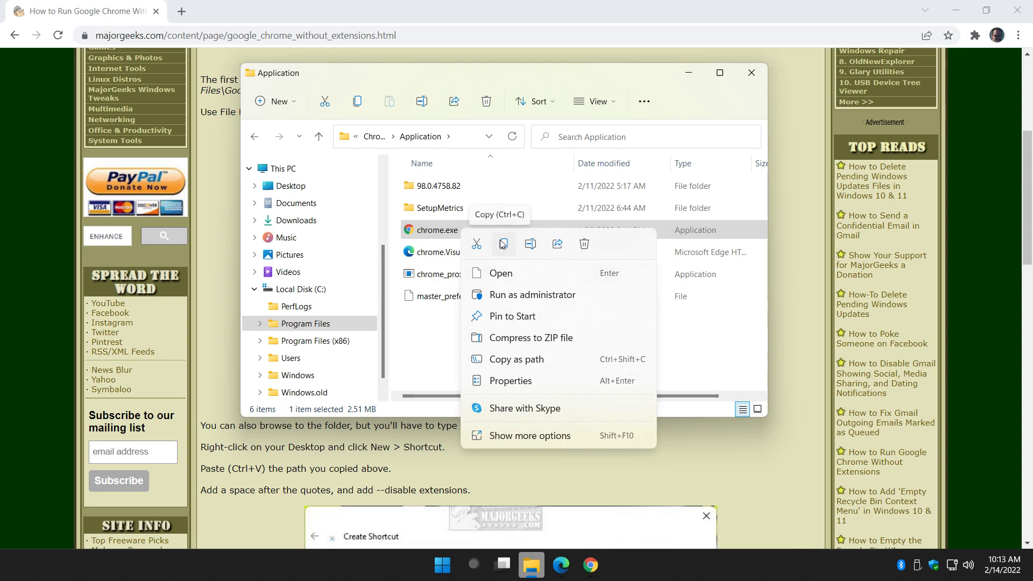
pyautogui.click(506, 360)
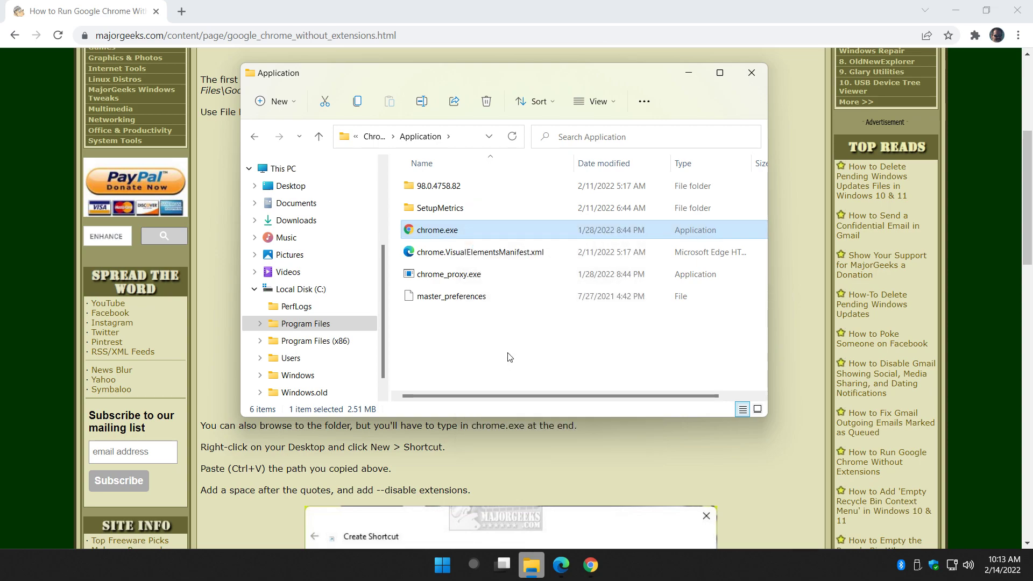
pyautogui.click(812, 284)
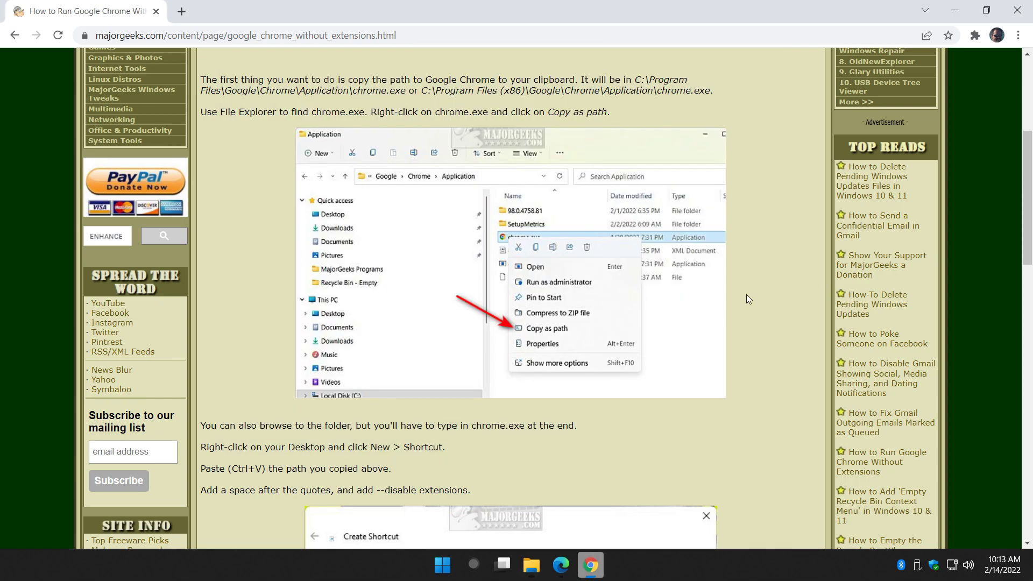
# Scroll through the article's remaining Create Shortcut steps.
pyautogui.scroll(-3, 747, 299)
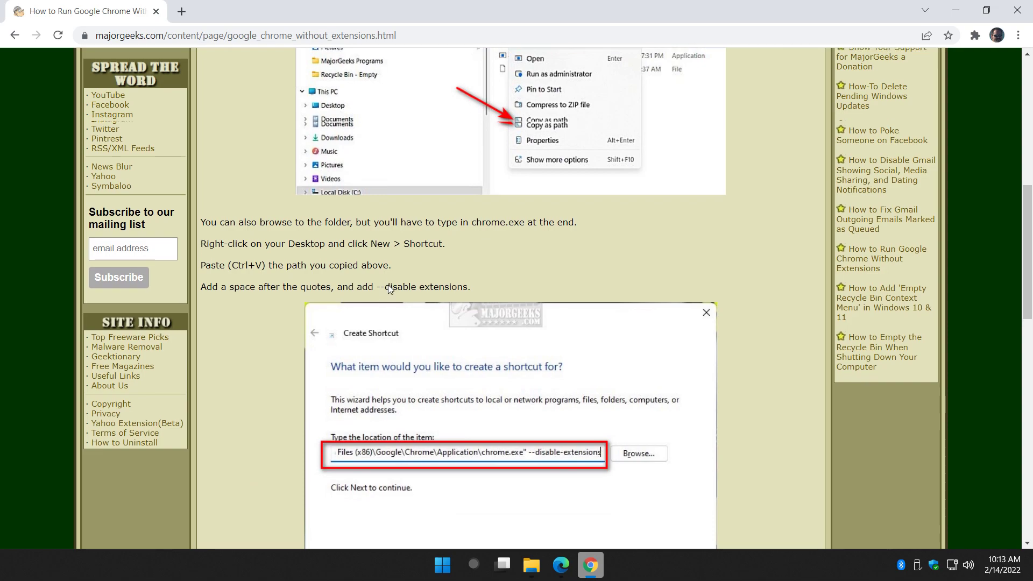
pyautogui.scroll(-5, 382, 296)
pyautogui.scroll(-2, 384, 287)
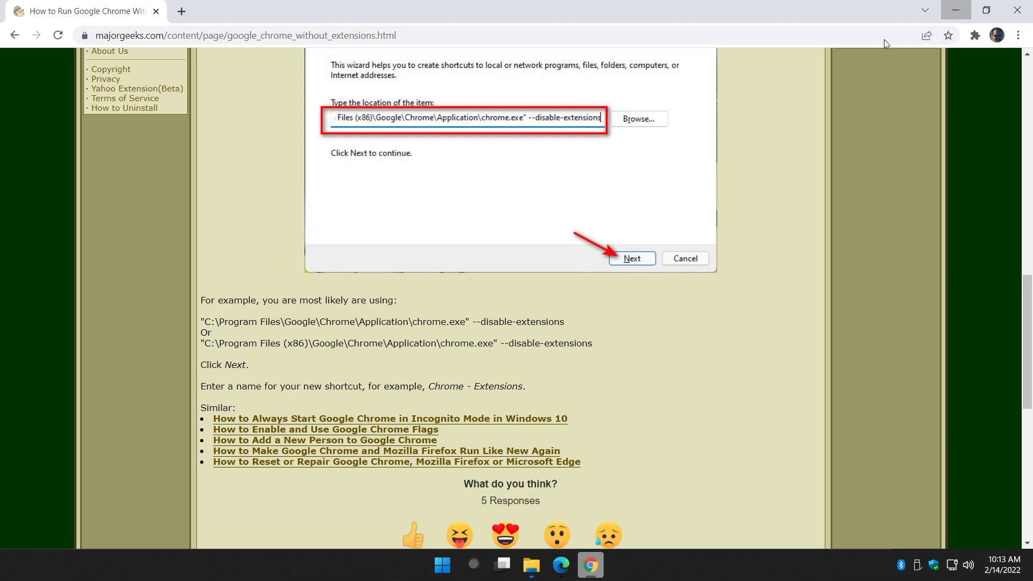
# Minimise Chrome, close File Explorer, and bring up the desktop's context menu.
pyautogui.click(957, 8)
pyautogui.click(752, 73)
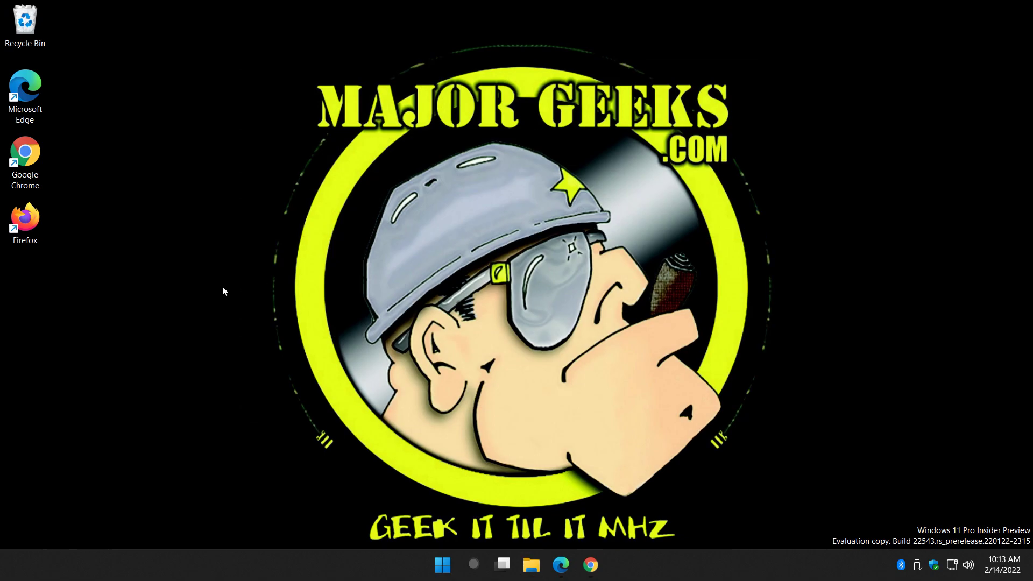
pyautogui.rightClick(220, 199)
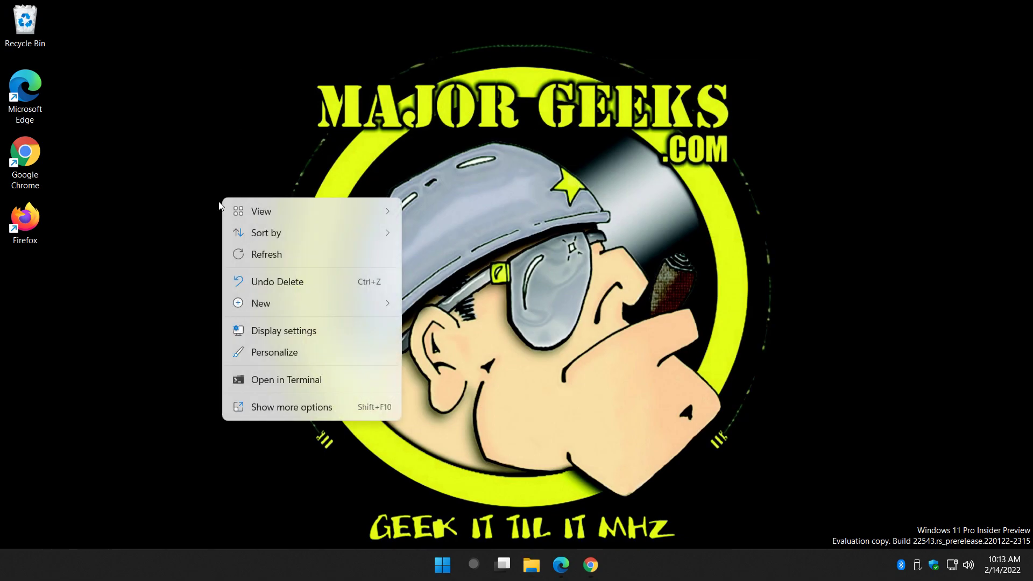
# Start a New > Shortcut with the pasted chrome.exe path followed by --disable-extensions as its target.
pyautogui.moveTo(242, 304)
pyautogui.click(516, 322)
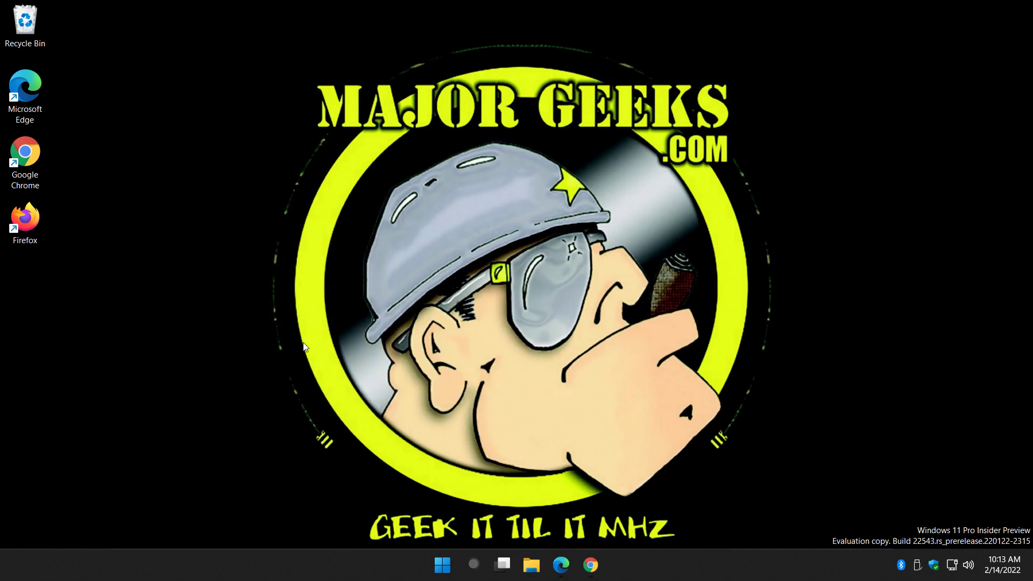
pyautogui.write('"C:\\Program Files\\Google\\Chrome\\Application\\chrome.exe"')
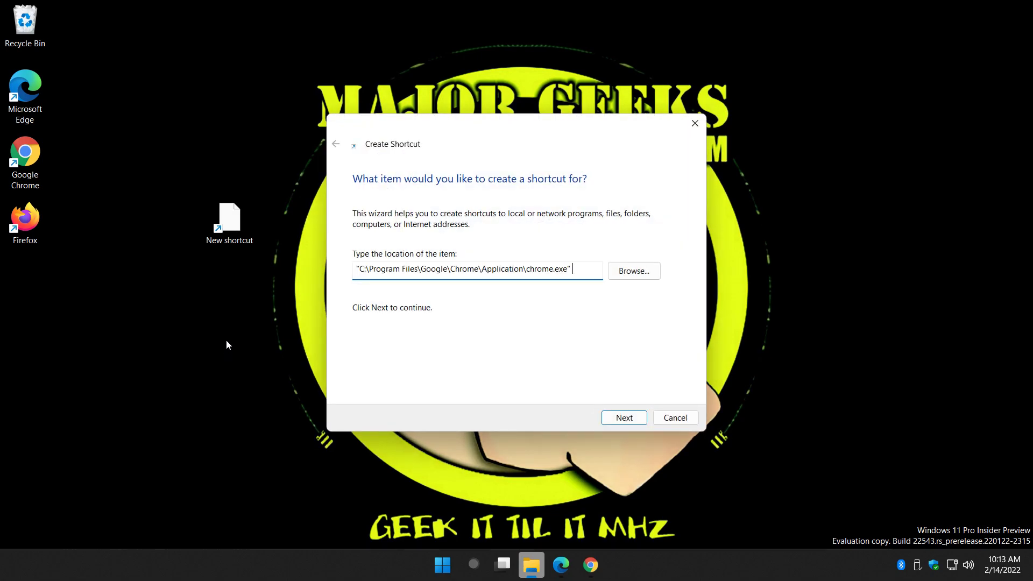
pyautogui.write('--disable-')
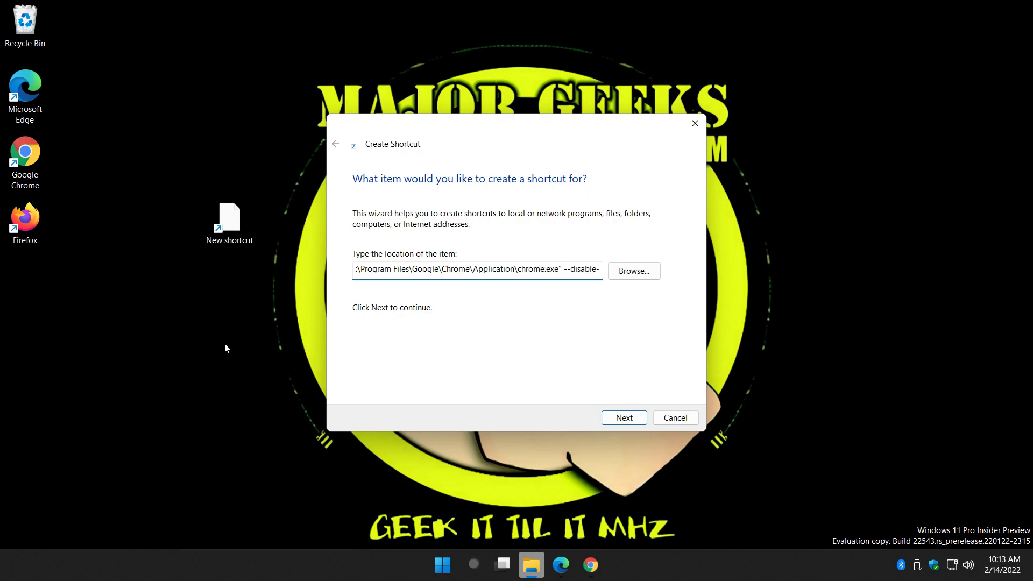
pyautogui.write('extensions')
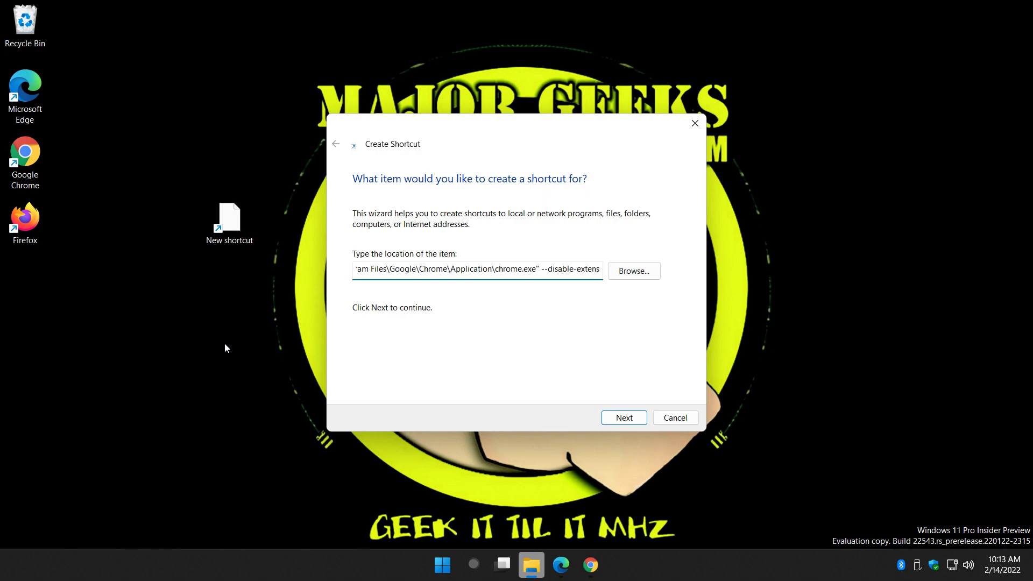
pyautogui.click(590, 565)
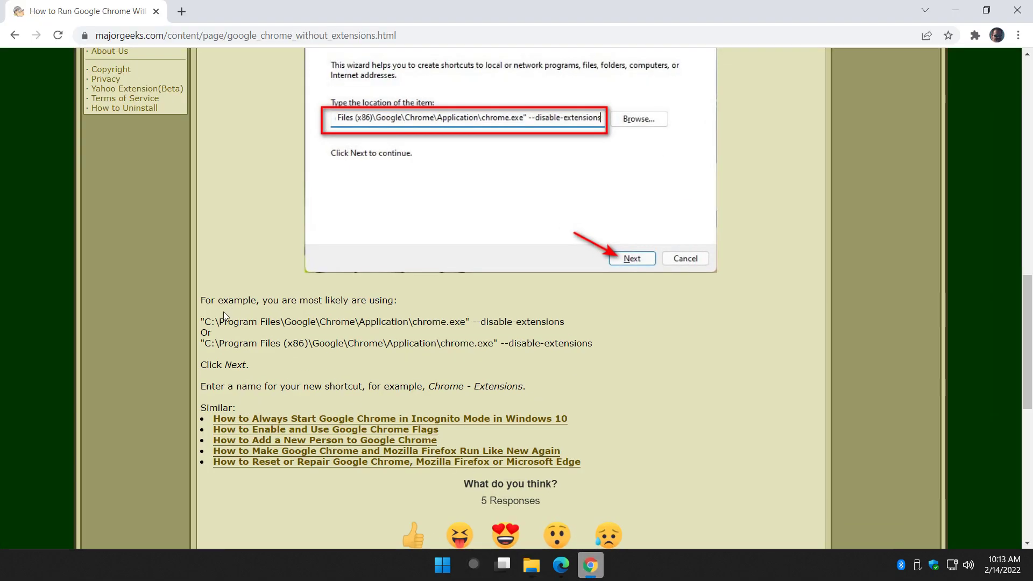
pyautogui.moveTo(201, 322); pyautogui.dragTo(581, 330)
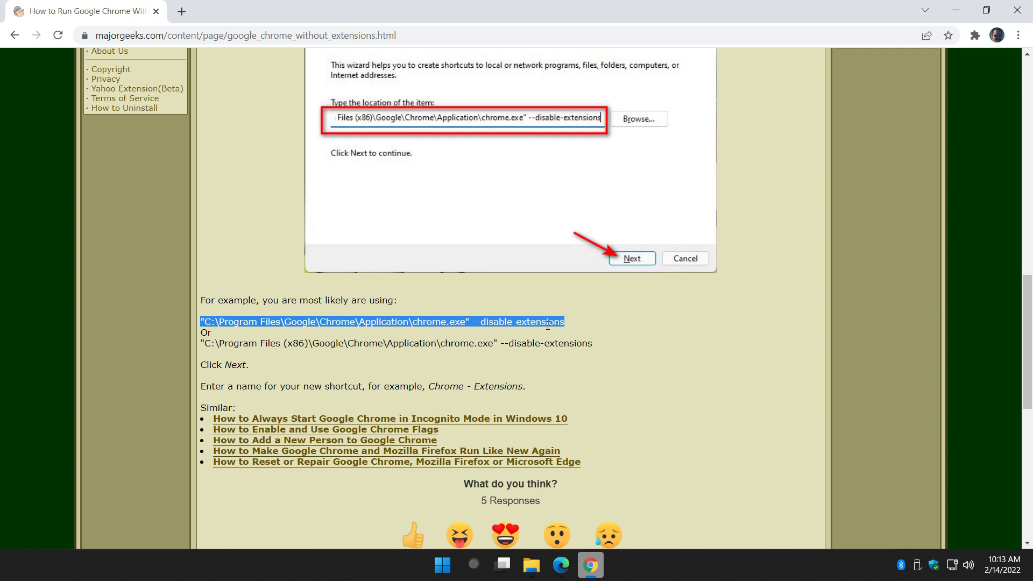
pyautogui.click(440, 339)
pyautogui.moveTo(202, 345); pyautogui.dragTo(625, 353)
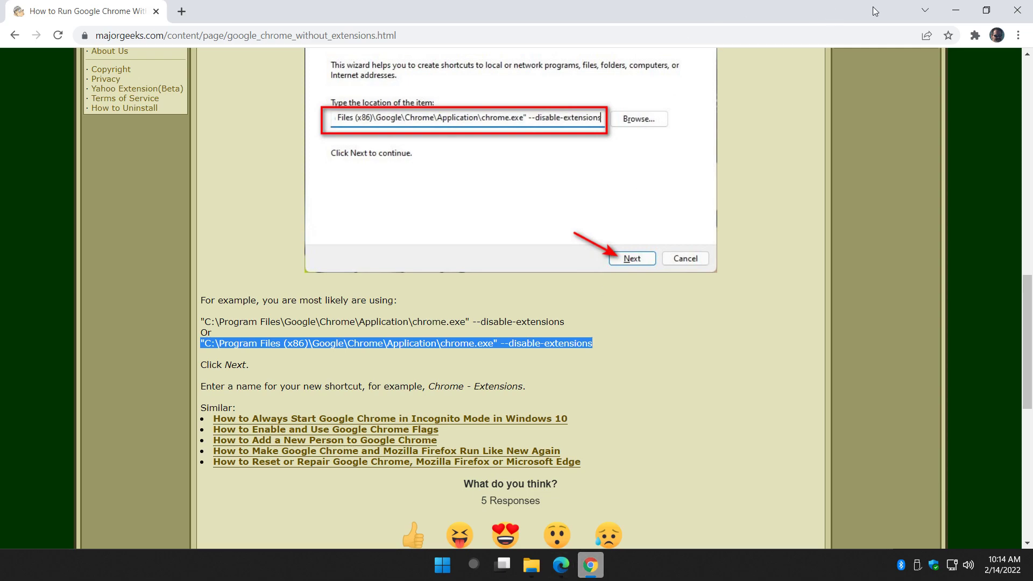
pyautogui.click(956, 15)
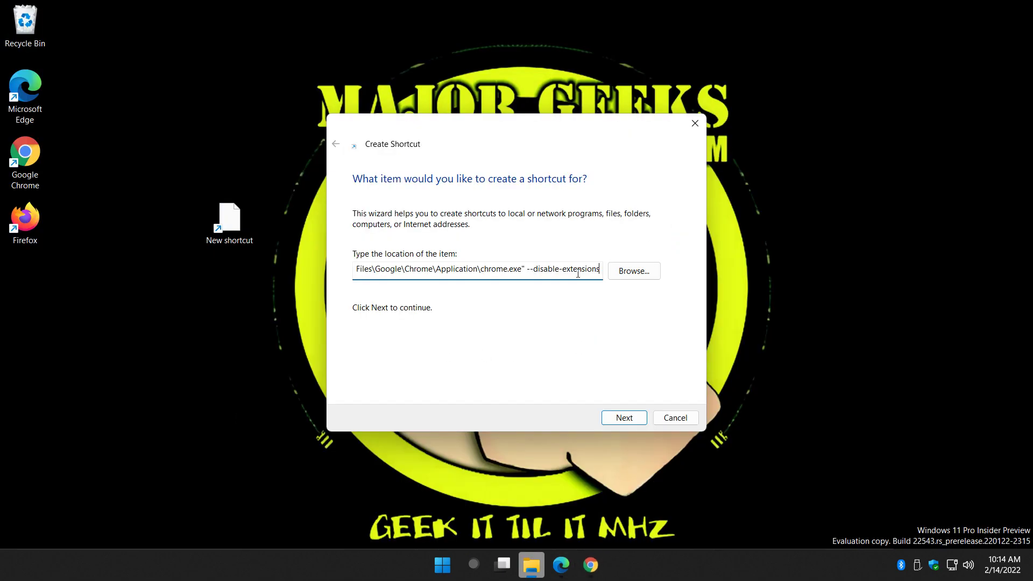
# Name the shortcut 'Chrome No Extensions', finish the wizard, and drag it beside Google Chrome.
pyautogui.click(525, 269)
pyautogui.click(618, 419)
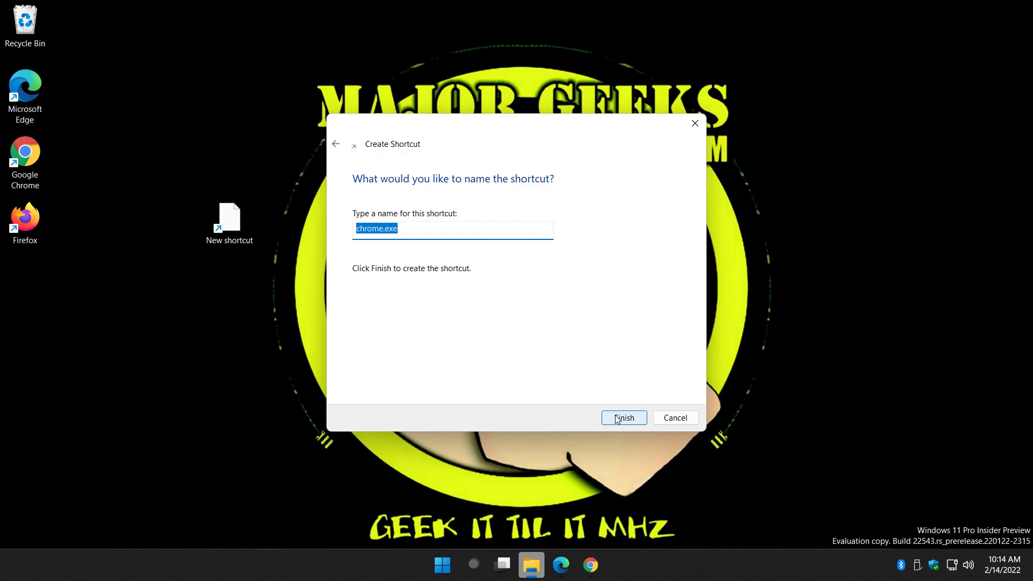
pyautogui.write('C')
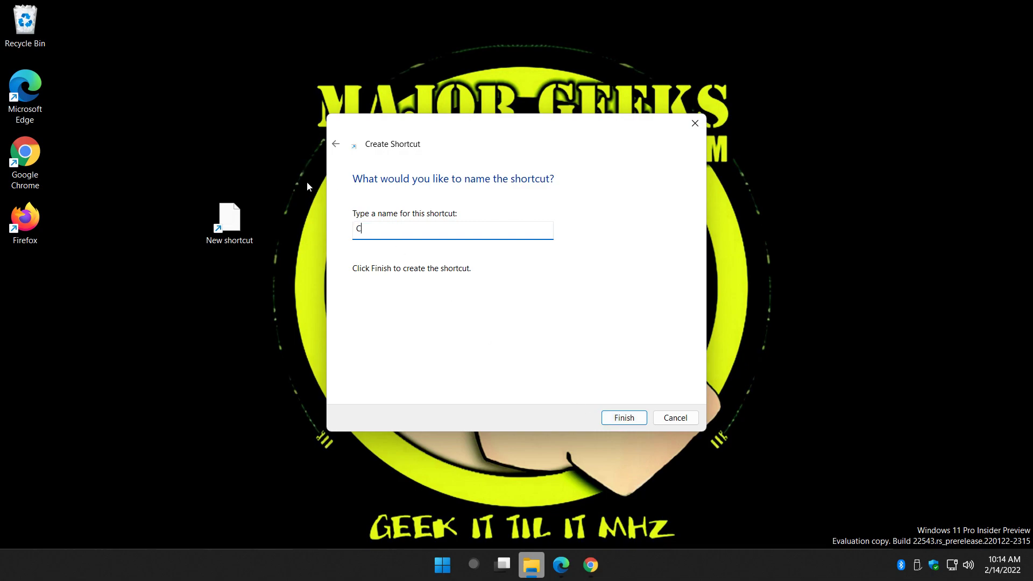
pyautogui.write('hrome No Extensions')
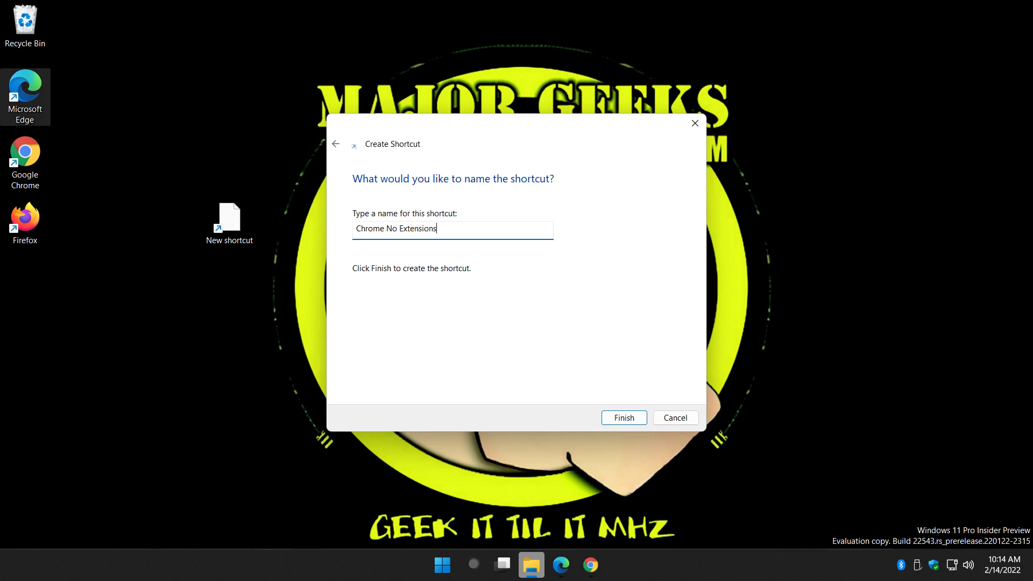
pyautogui.click(619, 419)
pyautogui.moveTo(232, 225); pyautogui.dragTo(80, 160)
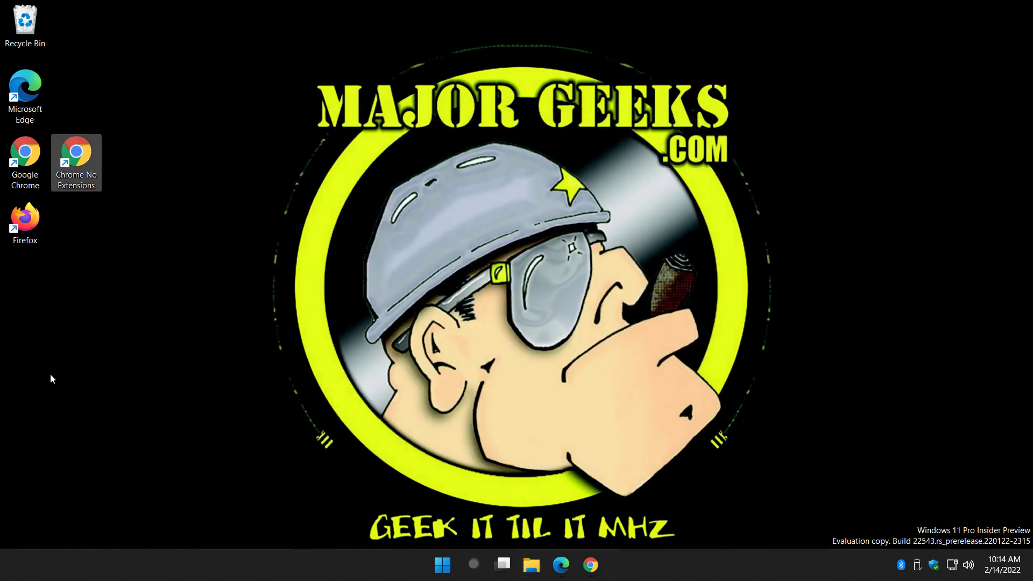
pyautogui.doubleClick(82, 153)
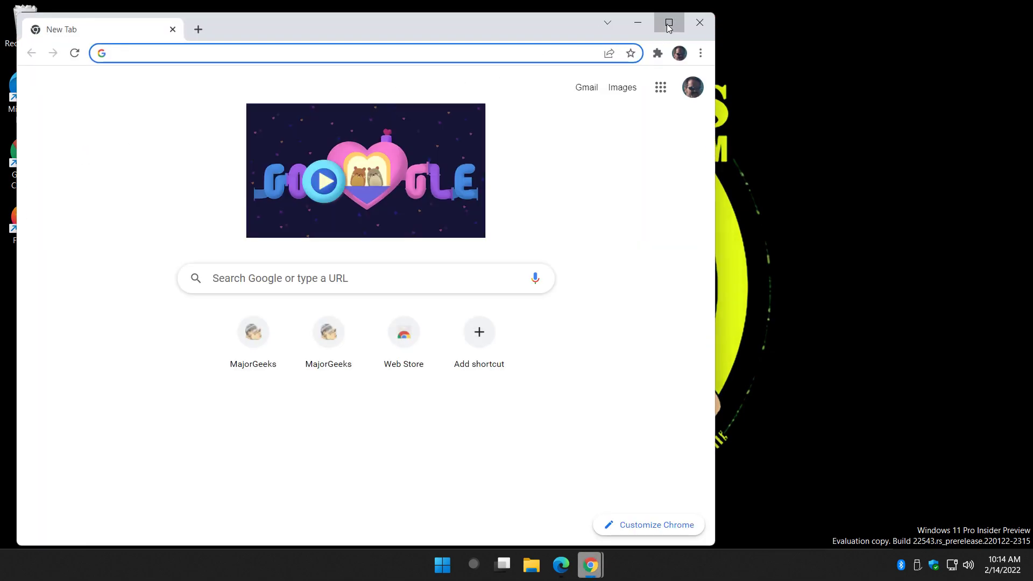
pyautogui.click(669, 26)
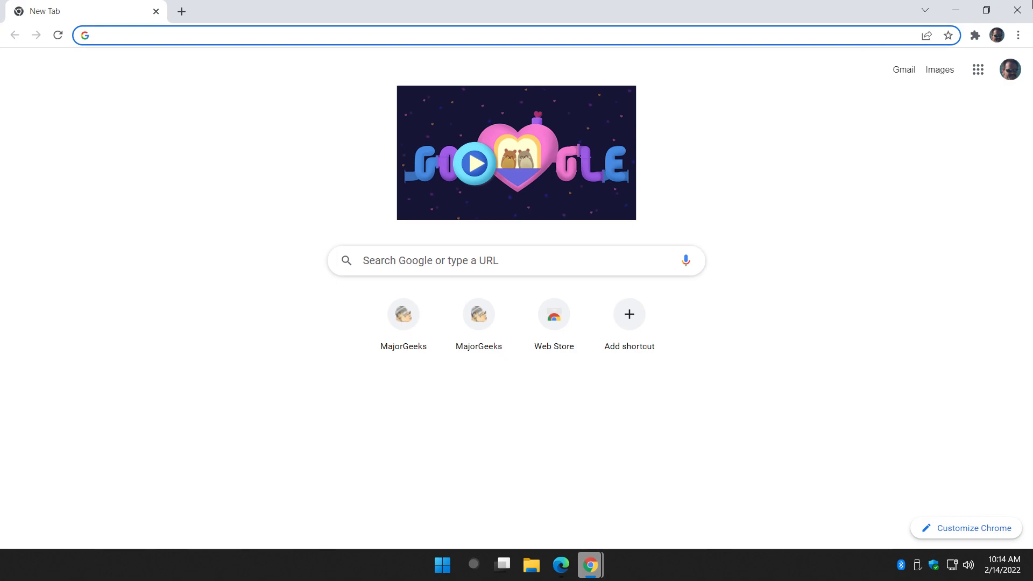
pyautogui.click(1018, 10)
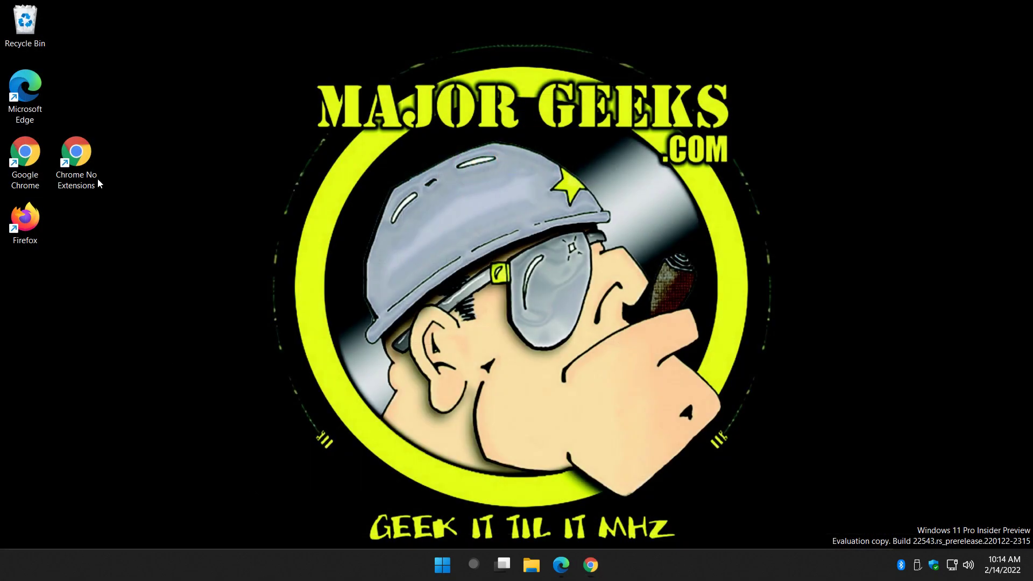
# Select the Chrome No Extensions icon and remove it with the Delete key.
pyautogui.click(26, 151)
pyautogui.click(75, 154)
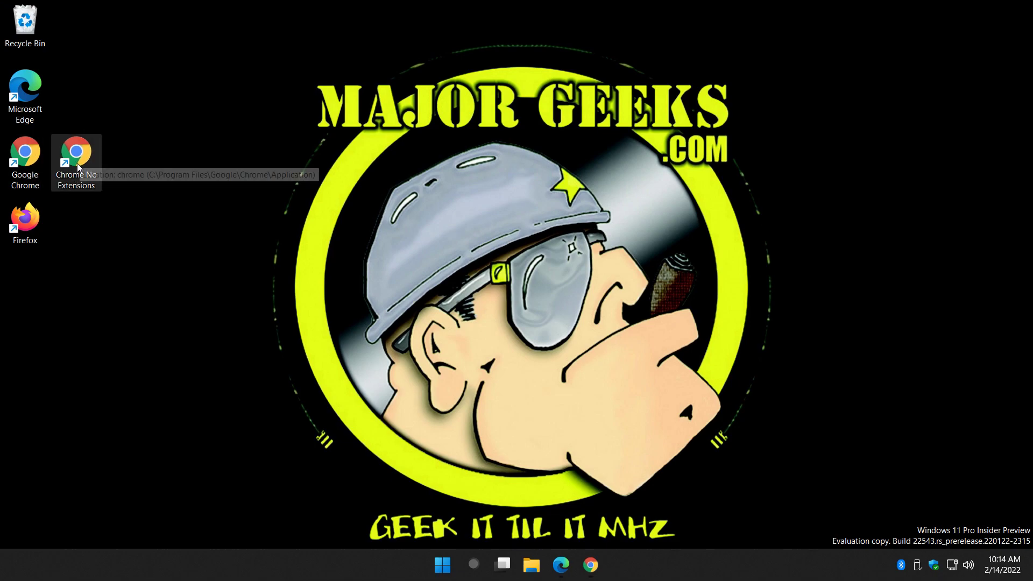
pyautogui.rightClick(78, 157)
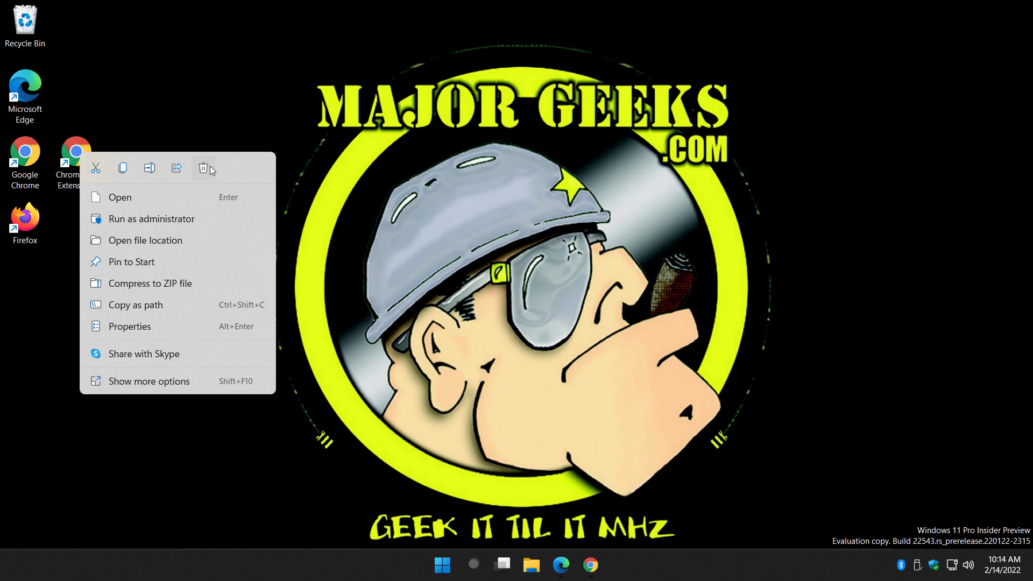
pyautogui.click(134, 134)
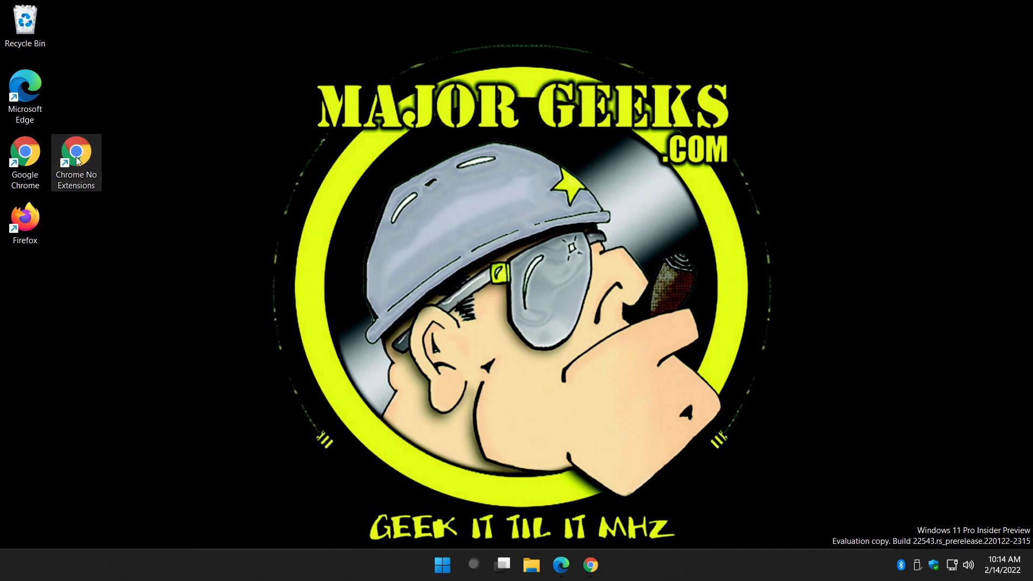
pyautogui.press('Delete')
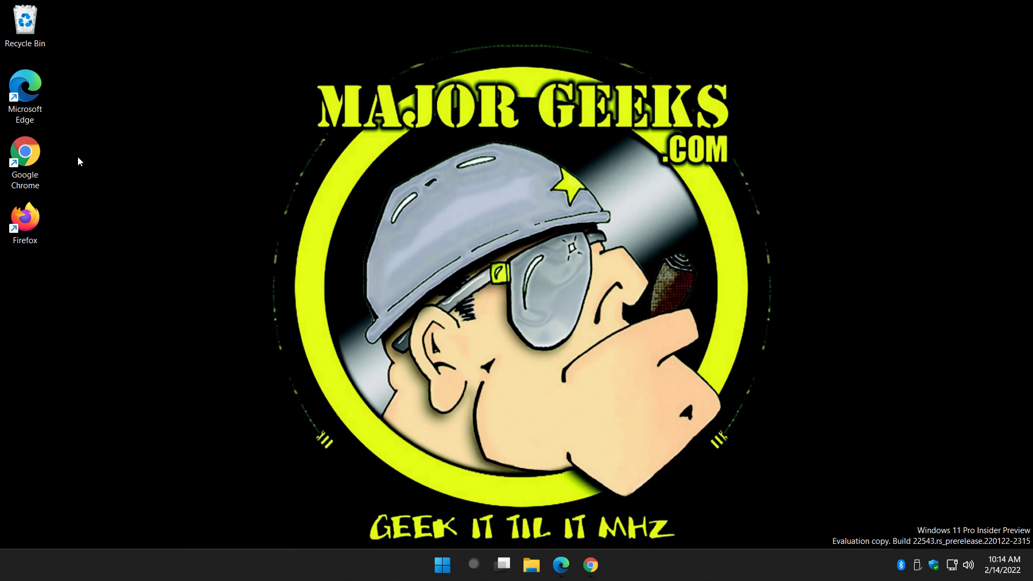
# Restore Chrome and highlight the article's first example command line.
pyautogui.click(591, 565)
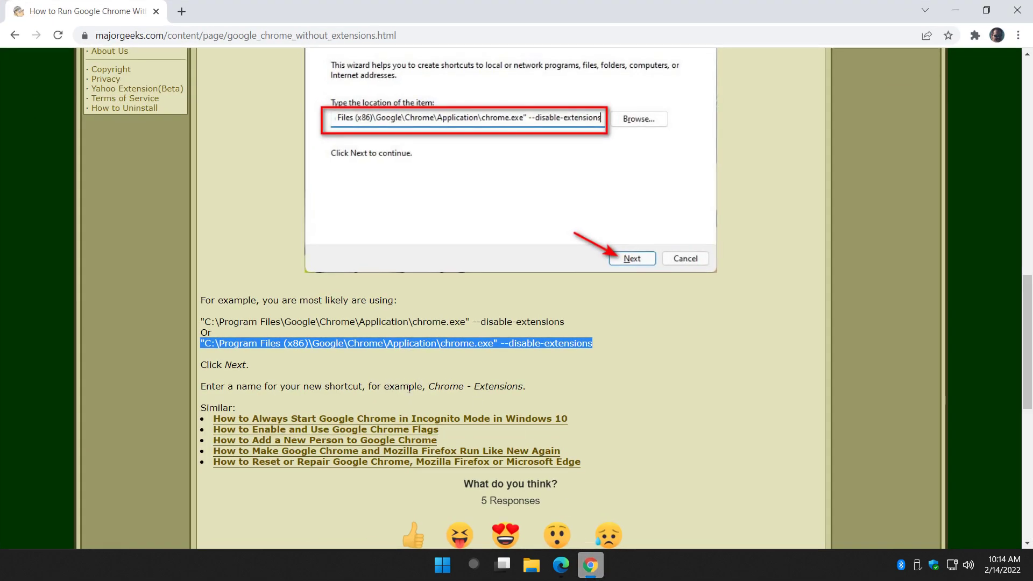
pyautogui.click(214, 317)
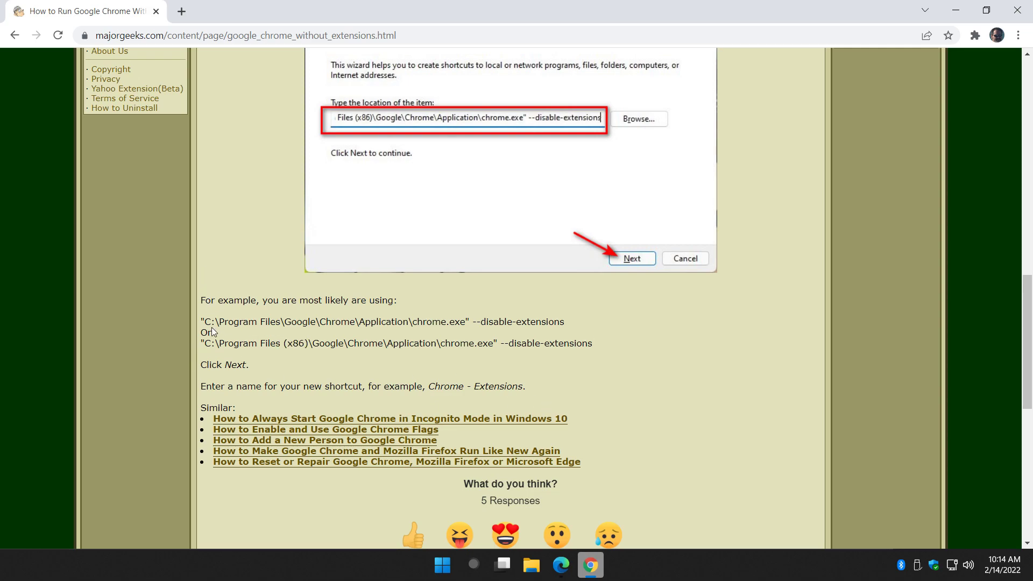
pyautogui.moveTo(203, 323); pyautogui.dragTo(567, 324)
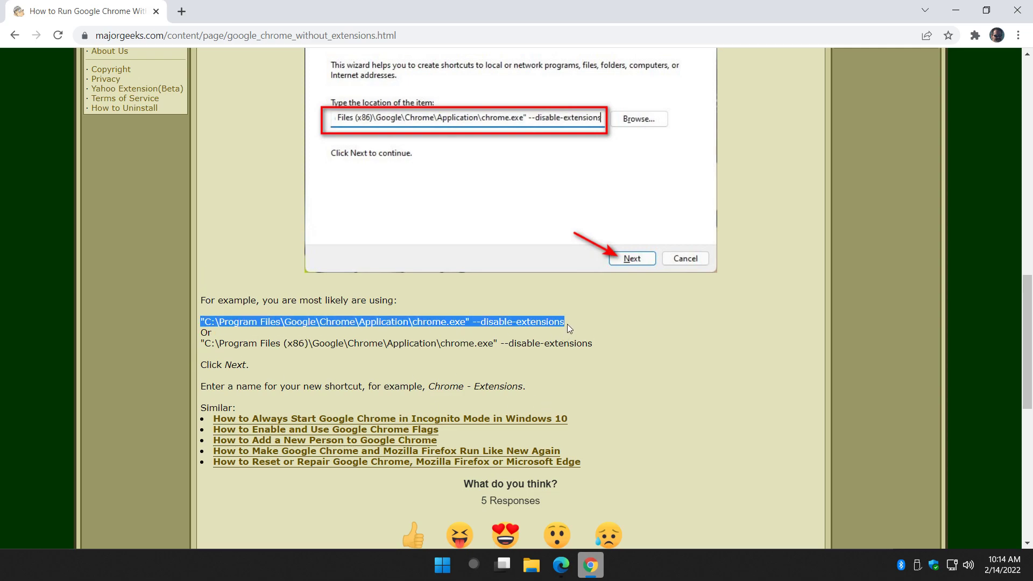
pyautogui.click(566, 324)
pyautogui.doubleClick(515, 322)
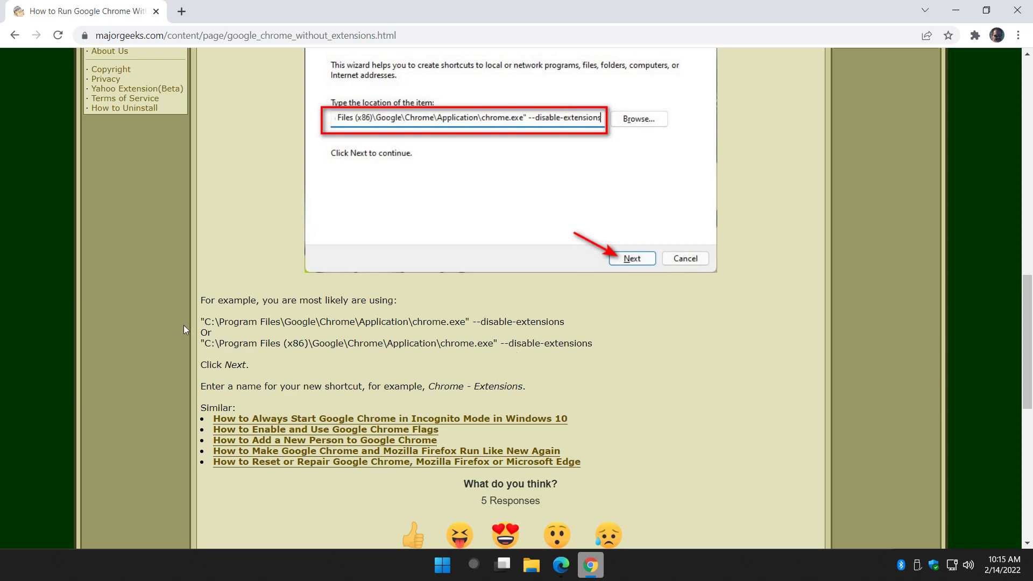
pyautogui.moveTo(201, 322); pyautogui.dragTo(565, 322)
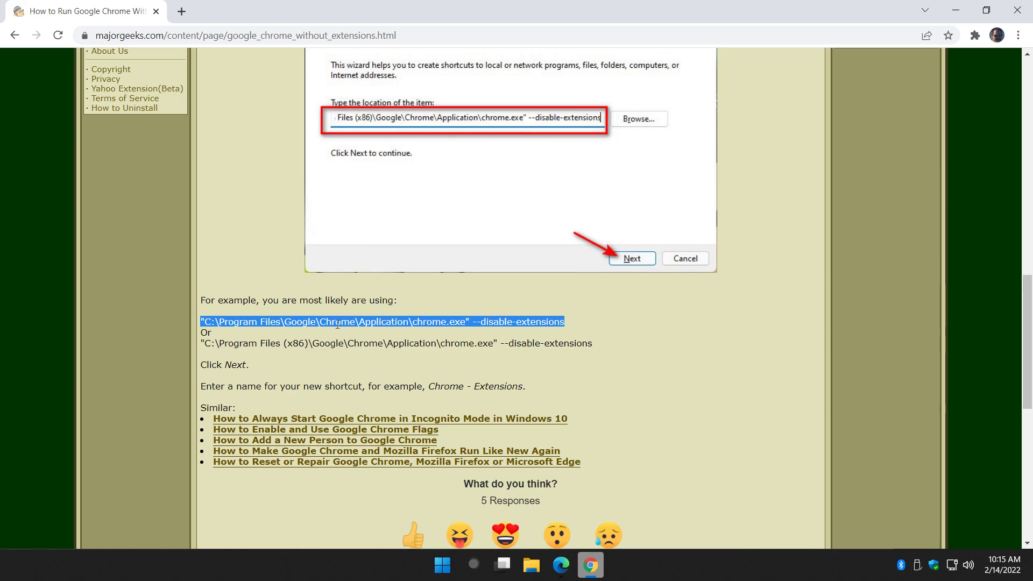
# Scroll back up to the article's title.
pyautogui.scroll(5, 347, 328)
pyautogui.scroll(9, 338, 328)
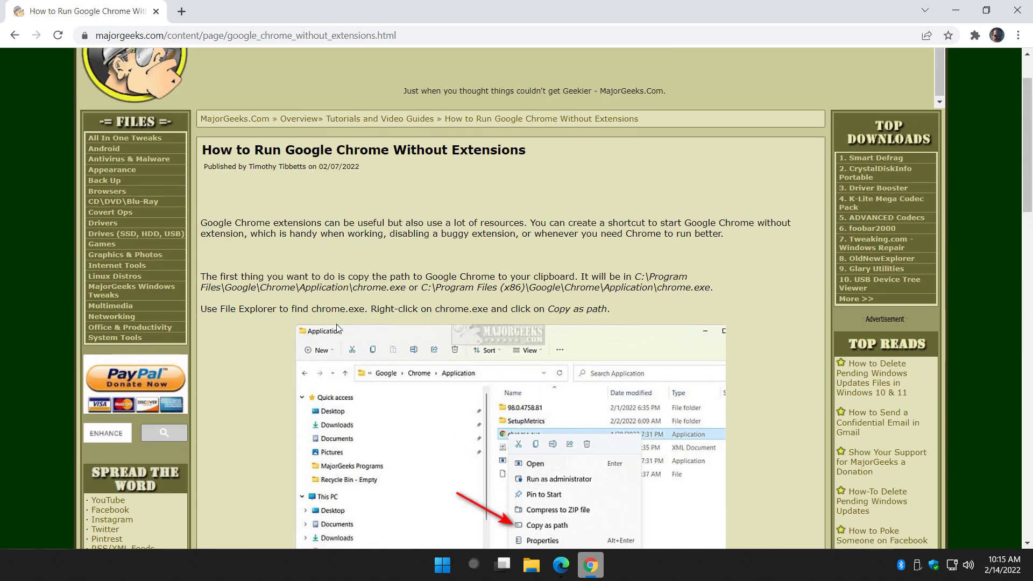
pyautogui.scroll(1, 427, 306)
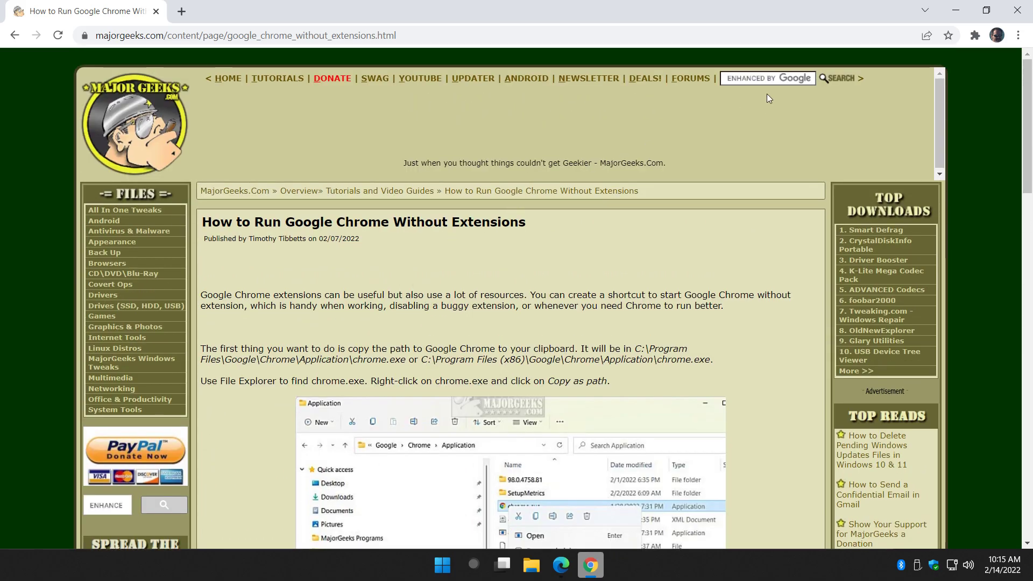